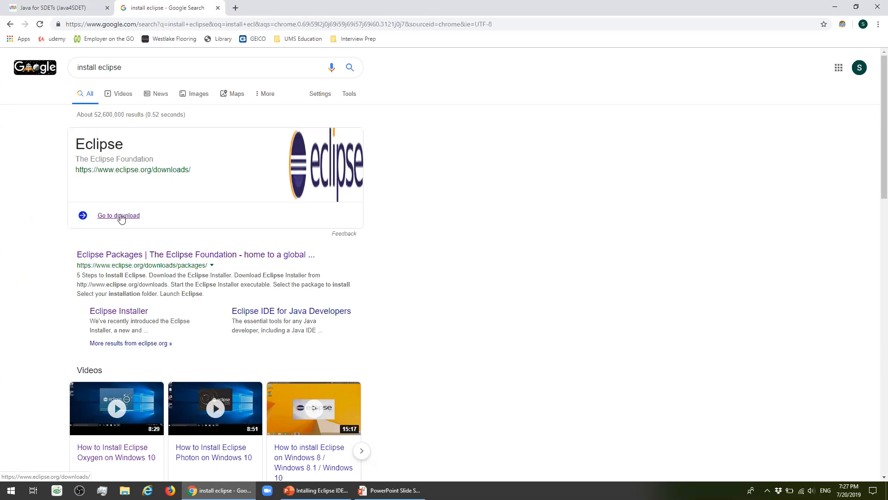
# Step: Download the 64-bit Eclipse IDE 2019-06 installer from the Eclipse Foundation's downloads page
pyautogui.click(122, 219)
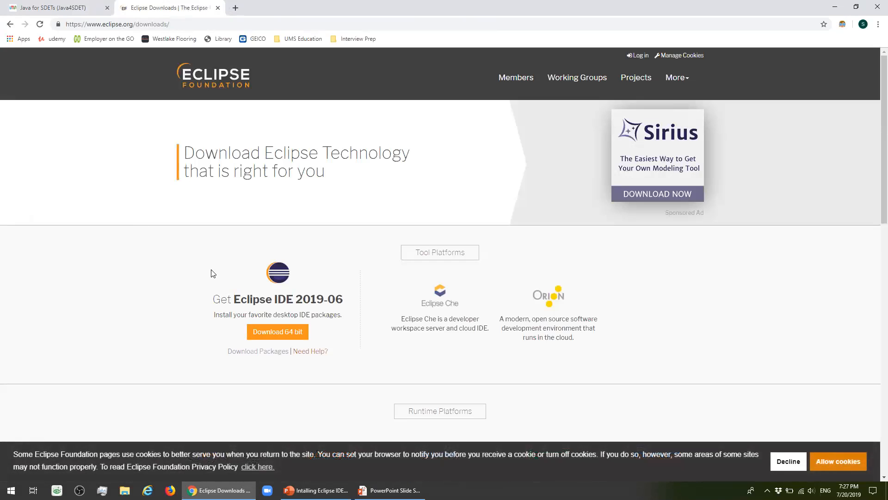
pyautogui.scroll(-1, 214, 271)
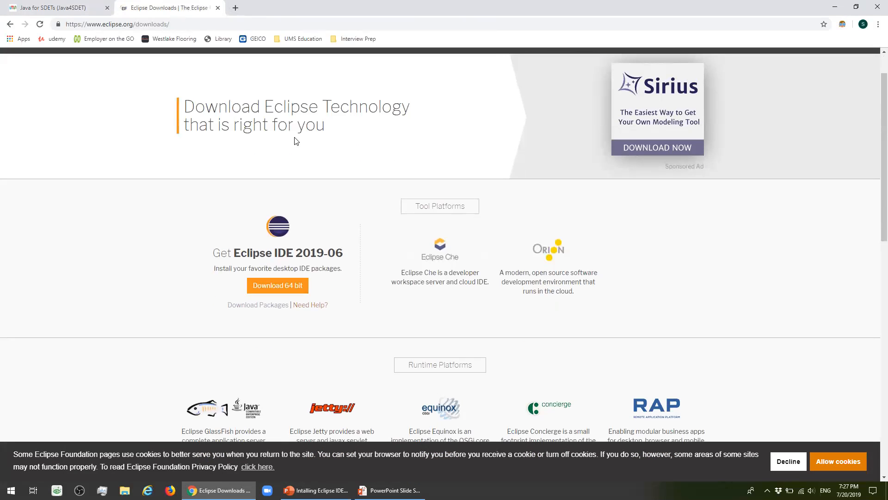
pyautogui.scroll(1, 278, 106)
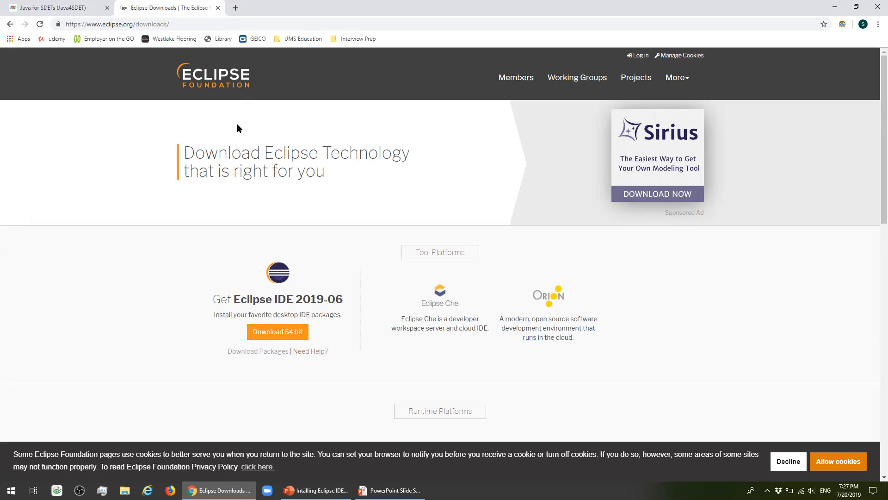
pyautogui.scroll(-1, 258, 194)
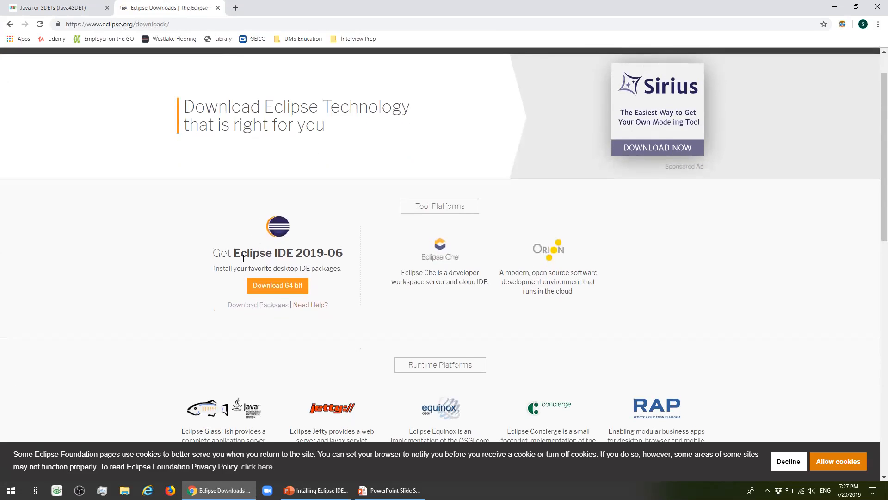
pyautogui.click(283, 290)
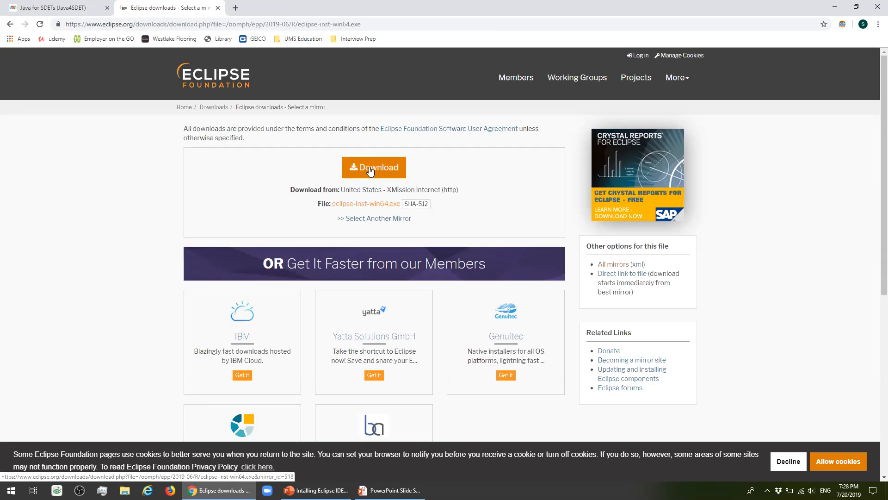
pyautogui.click(388, 170)
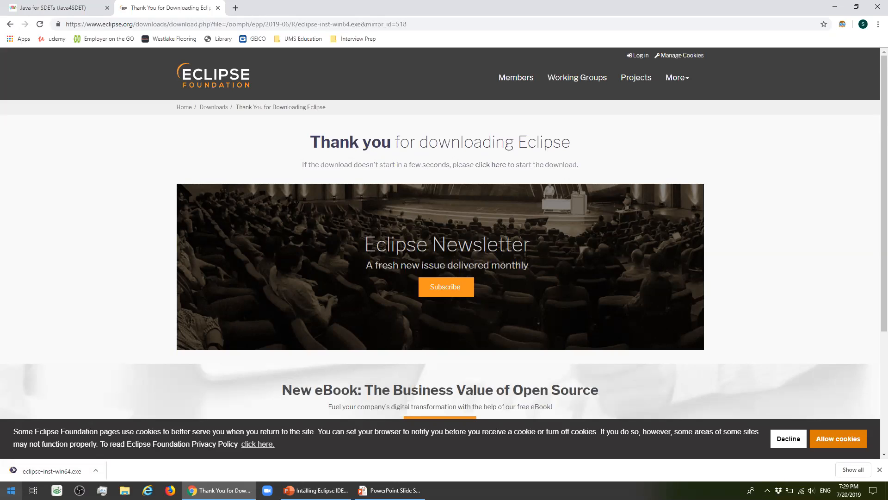
# Step: Switch to File Explorer, locate the eclipse-inst-win64 installer in the Downloads folder, and close the window
pyautogui.press('super')
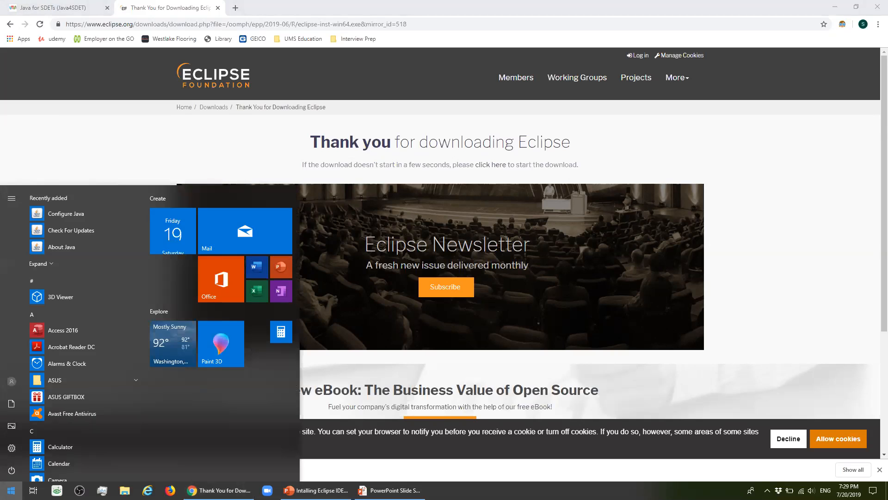
pyautogui.write('file')
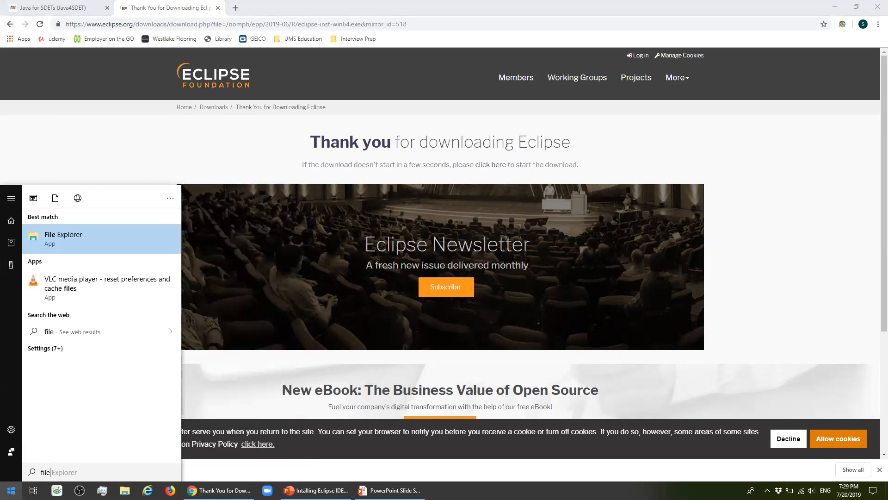
pyautogui.click(68, 245)
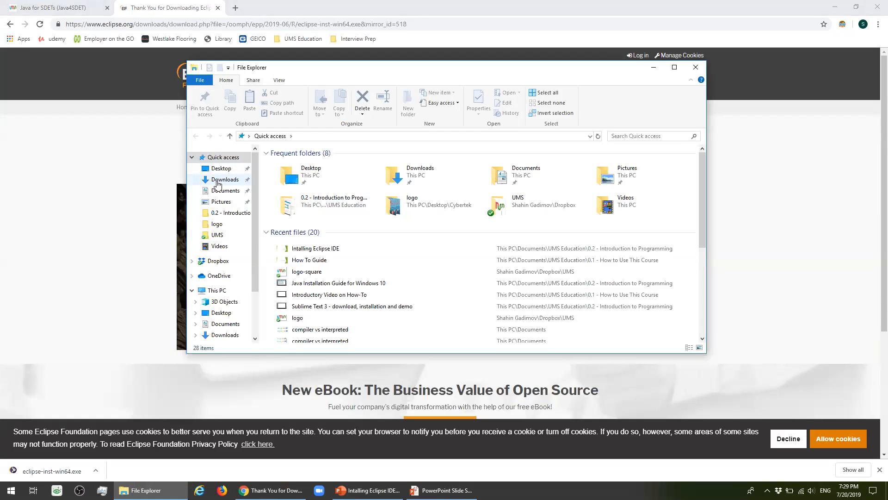
pyautogui.click(216, 184)
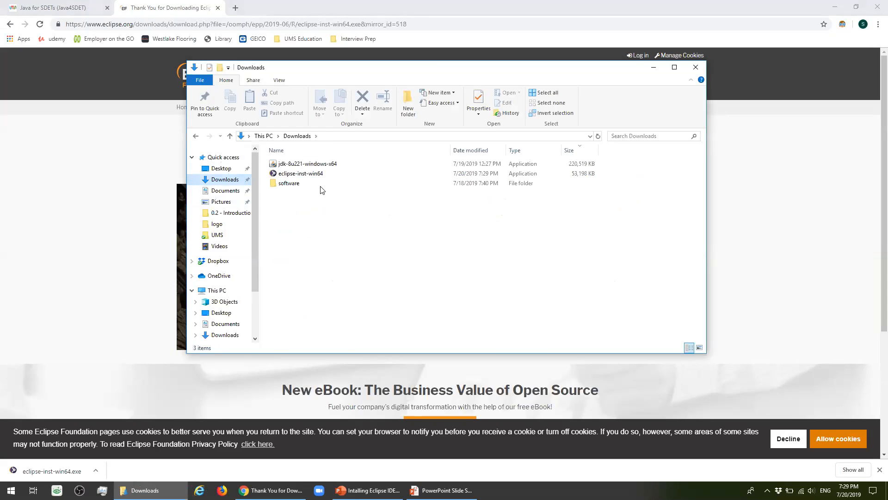
pyautogui.click(291, 175)
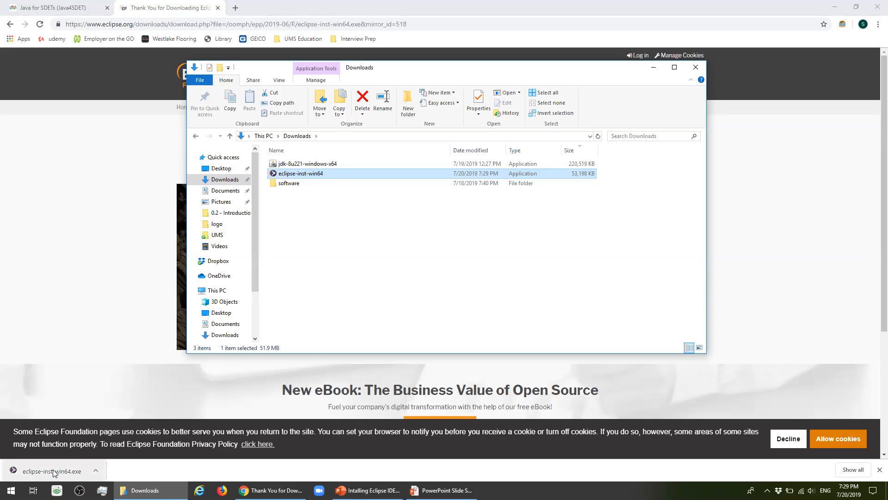
pyautogui.click(694, 69)
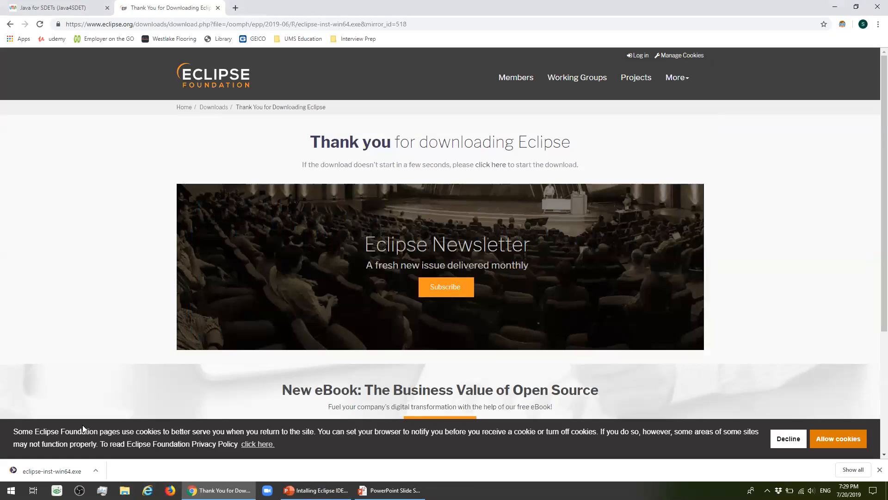
# Step: Run the downloaded eclipse-inst-win64.exe and choose the Eclipse IDE for Java Developers package
pyautogui.click(36, 471)
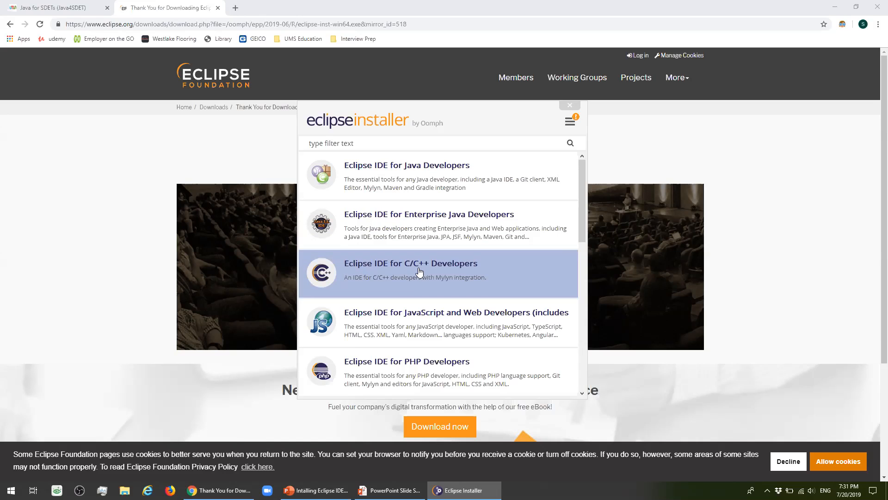
pyautogui.scroll(-3, 419, 348)
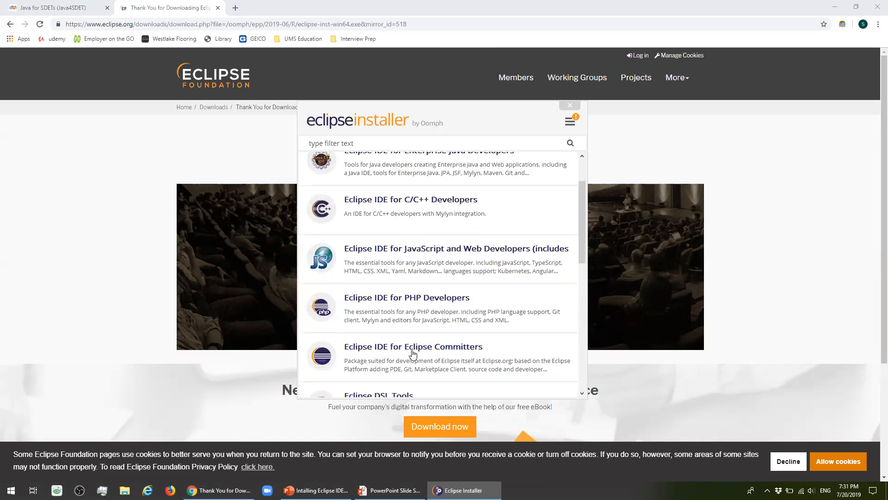
pyautogui.scroll(-4, 419, 349)
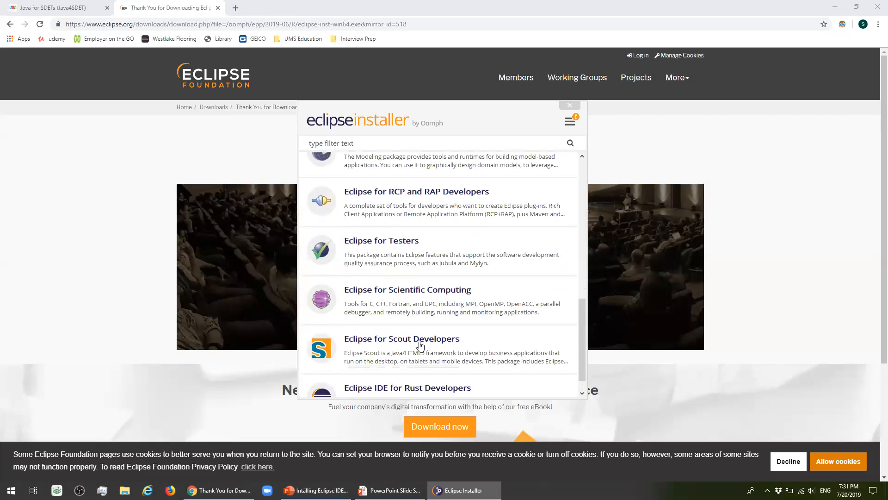
pyautogui.scroll(8, 420, 346)
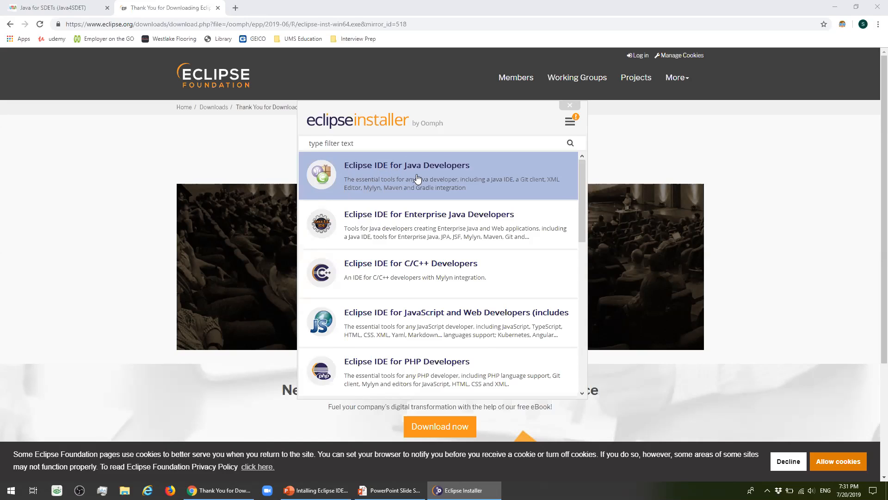
pyautogui.click(394, 167)
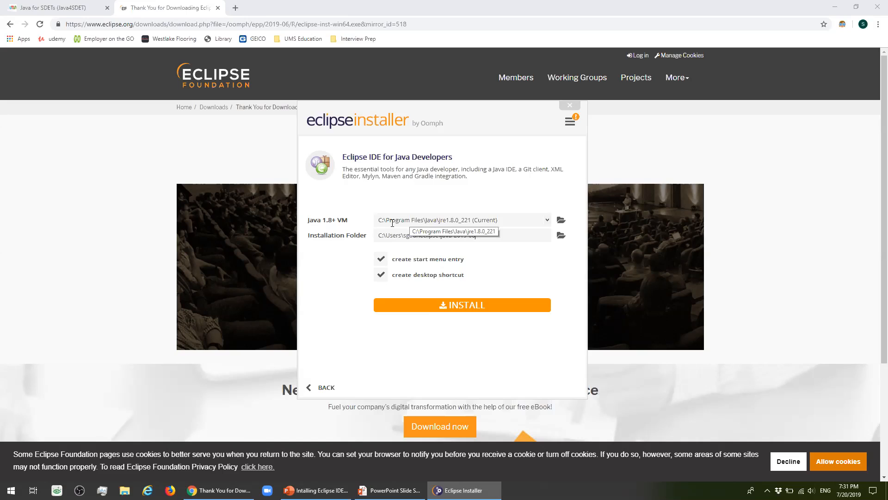
# Step: Review the Java VM choices and the installation folder, keep the defaults, and start the installation
pyautogui.click(424, 221)
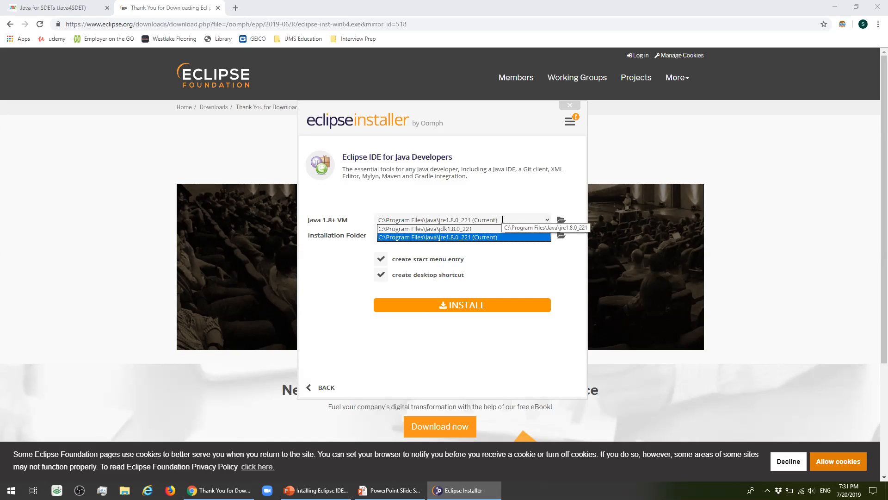
pyautogui.click(518, 204)
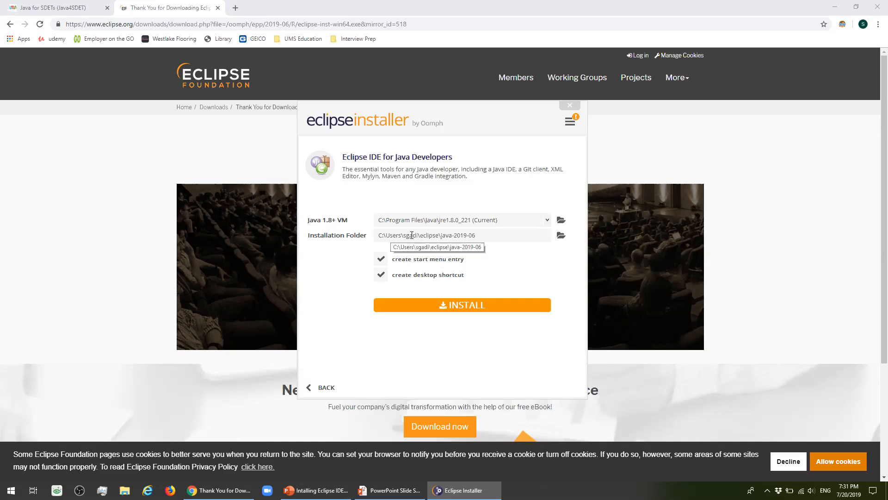
pyautogui.moveTo(418, 236); pyautogui.dragTo(439, 238)
pyautogui.click(443, 236)
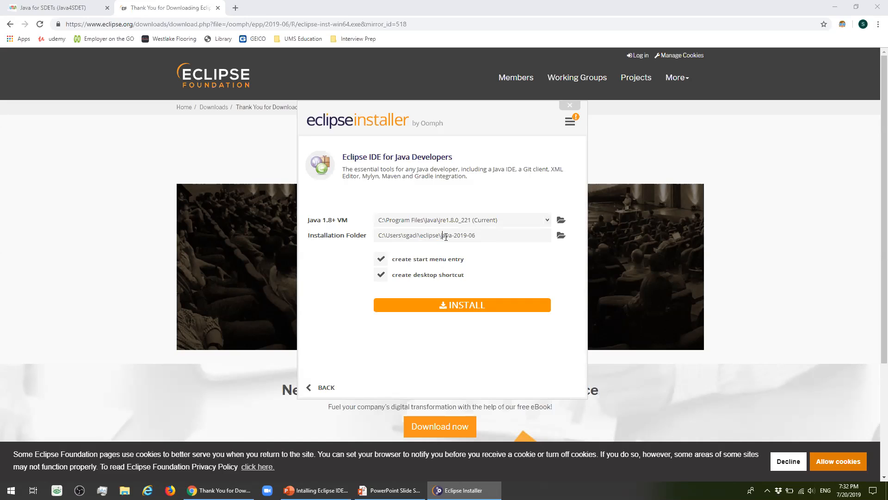
pyautogui.moveTo(477, 237); pyautogui.dragTo(442, 237)
pyautogui.click(479, 237)
pyautogui.click(459, 304)
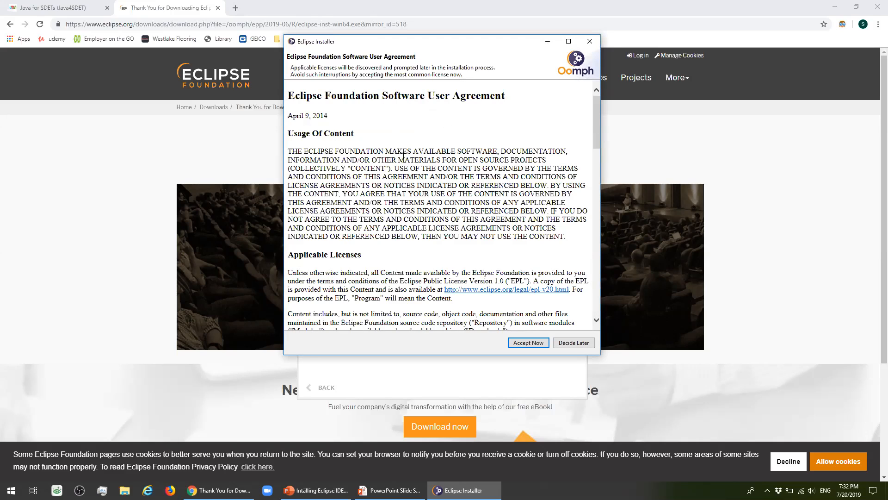
# Step: Read through and accept the Eclipse Foundation Software User Agreement, including the additional Oomph license confirmation
pyautogui.scroll(-20, 424, 229)
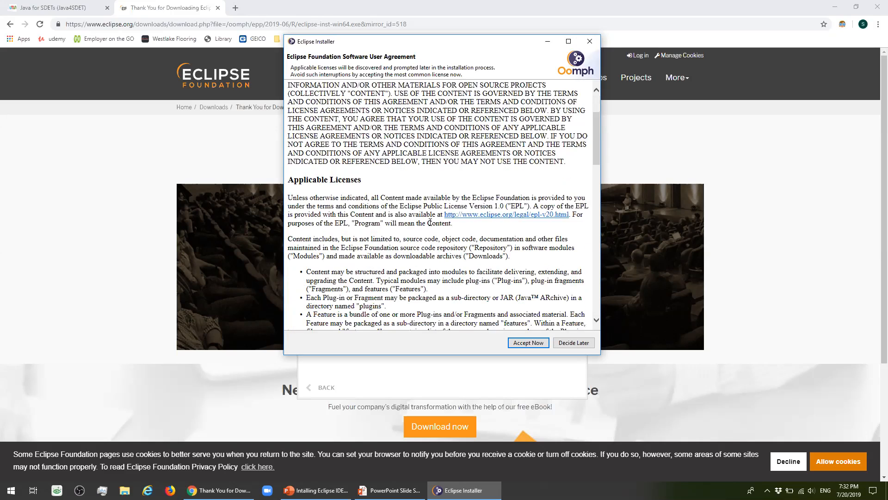
pyautogui.scroll(2, 438, 224)
pyautogui.scroll(-2, 438, 224)
pyautogui.click(529, 343)
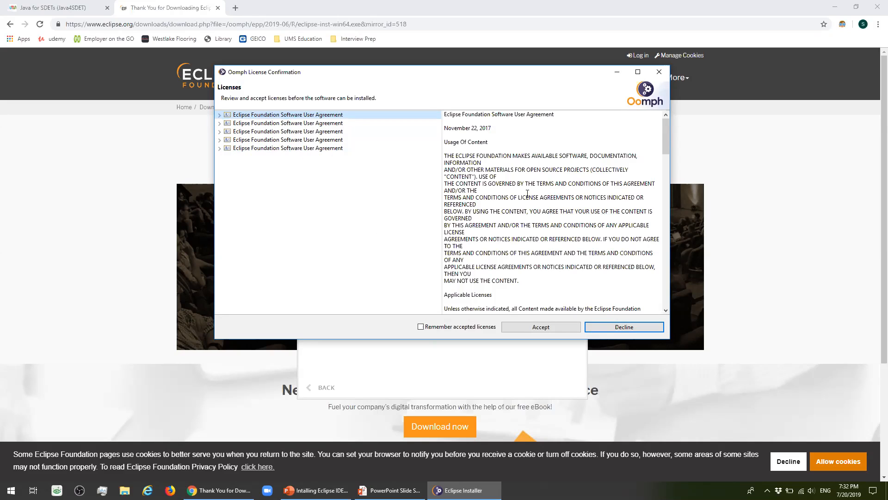
pyautogui.click(562, 325)
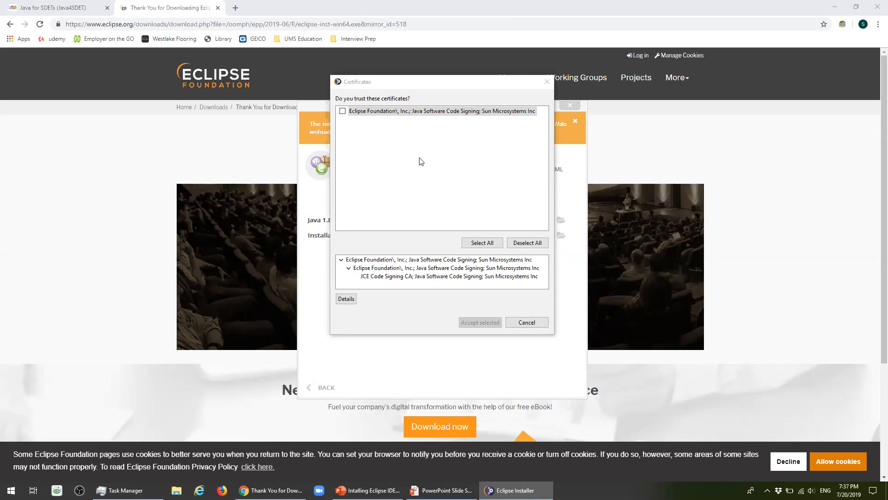
# Step: Move the certificates dialog aside, trust the Eclipse Foundation code-signing certificate, and accept it
pyautogui.click(454, 85)
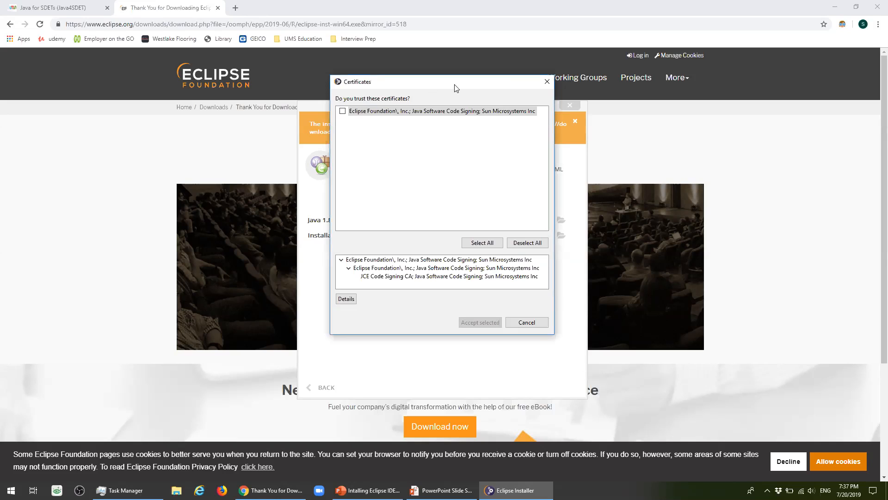
pyautogui.moveTo(455, 85); pyautogui.dragTo(614, 100)
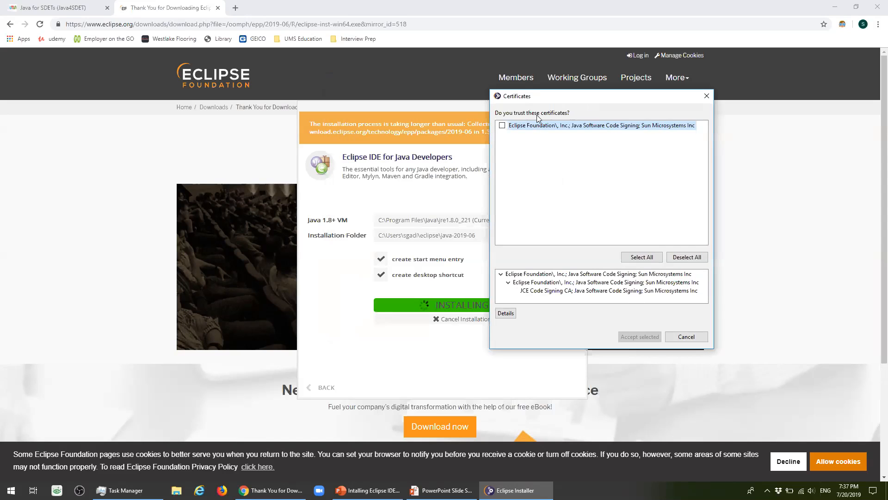
pyautogui.click(502, 126)
pyautogui.click(634, 256)
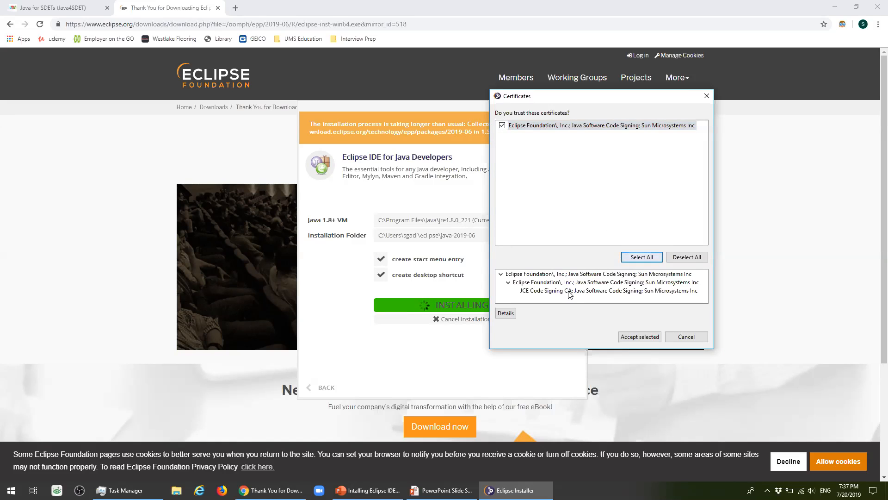
pyautogui.click(637, 337)
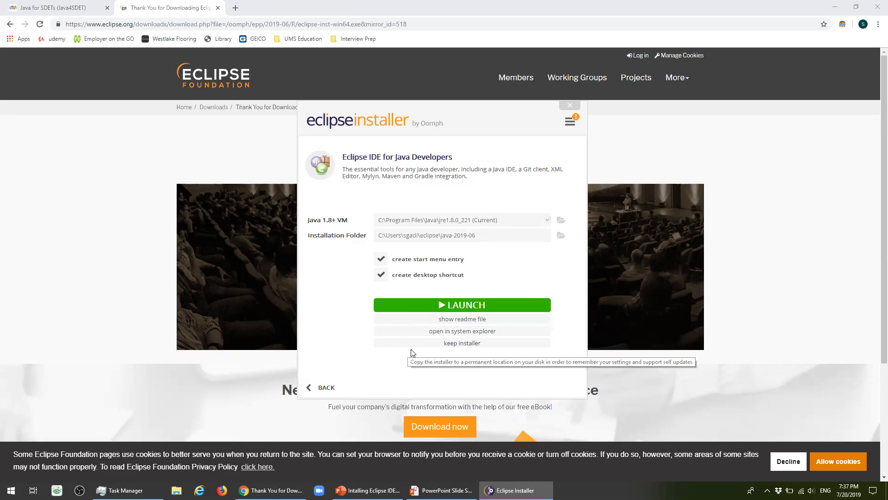
# Step: Launch the installed Eclipse IDE with the default eclipse-workspace directory as its workspace
pyautogui.click(422, 307)
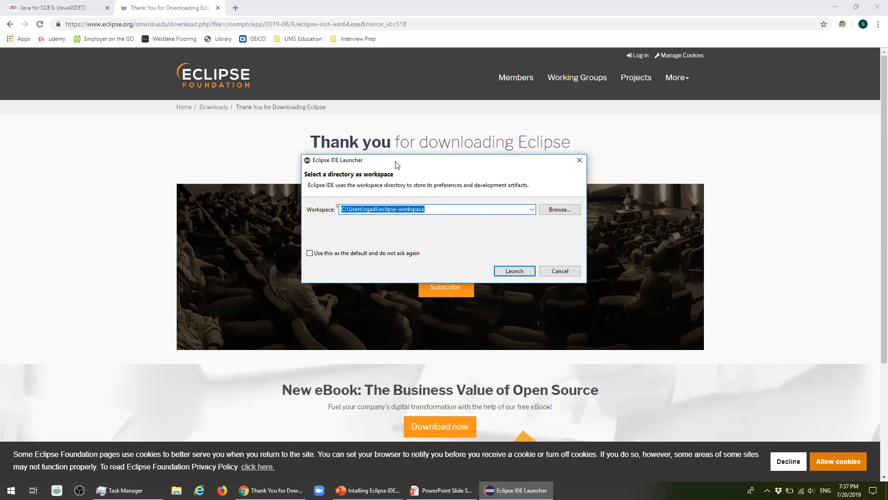
pyautogui.moveTo(433, 165); pyautogui.dragTo(395, 165)
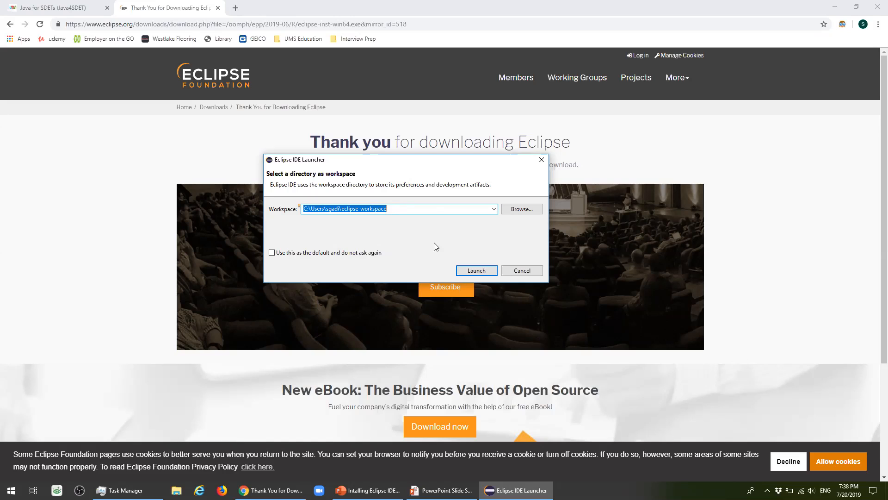
pyautogui.click(479, 273)
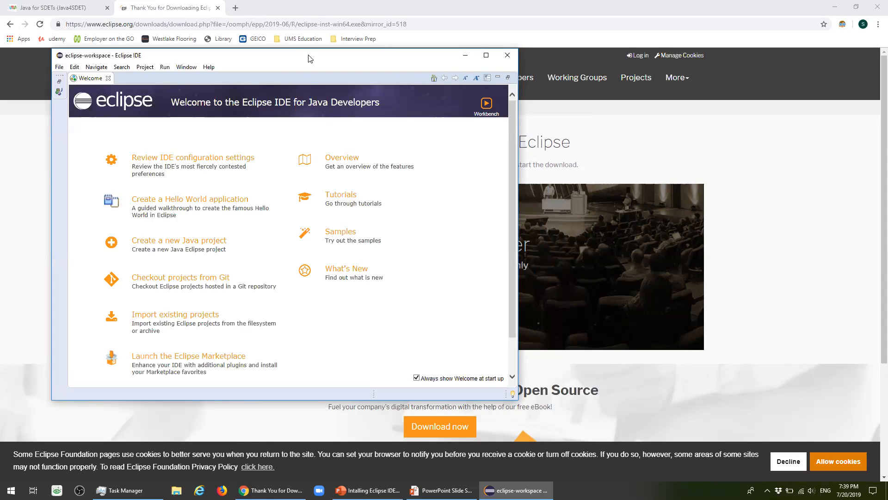
# Step: Create a new Java project named FirstProject from the welcome page, using the default location and JavaSE-1.8 execution environment
pyautogui.moveTo(309, 58); pyautogui.dragTo(477, 67)
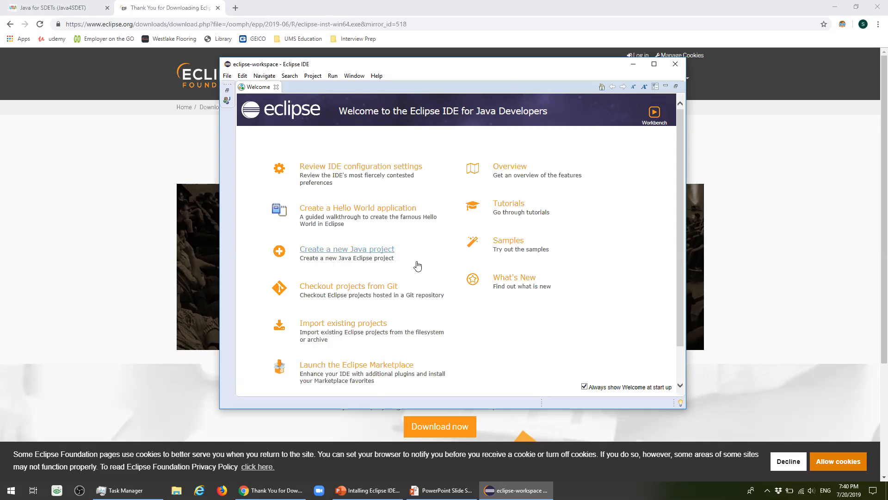
pyautogui.click(337, 254)
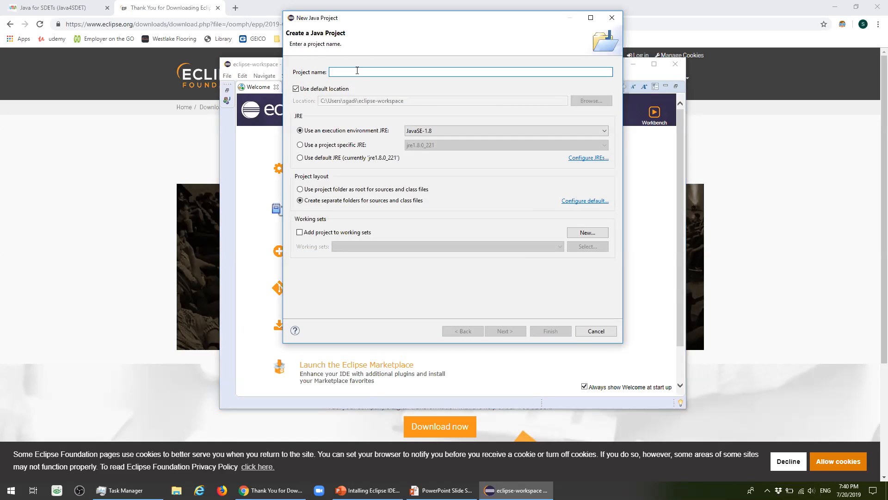
pyautogui.write('FirstProject')
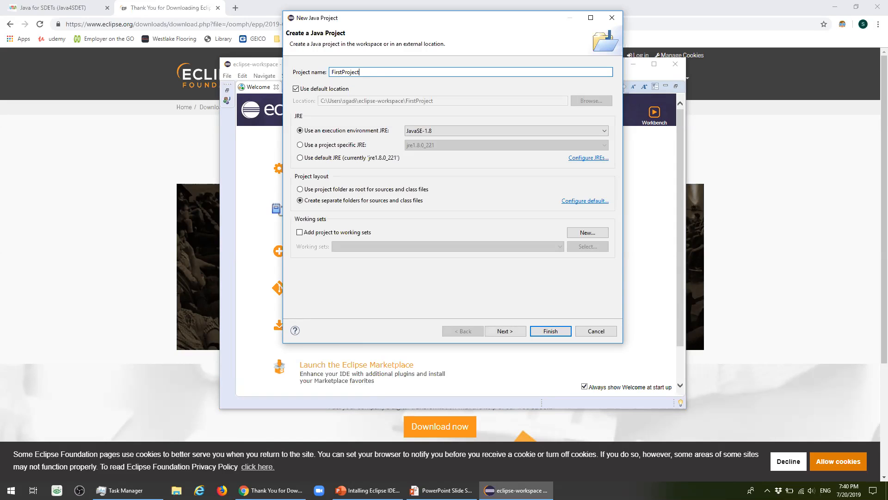
pyautogui.moveTo(332, 72); pyautogui.dragTo(369, 69)
pyautogui.click(394, 71)
pyautogui.click(550, 331)
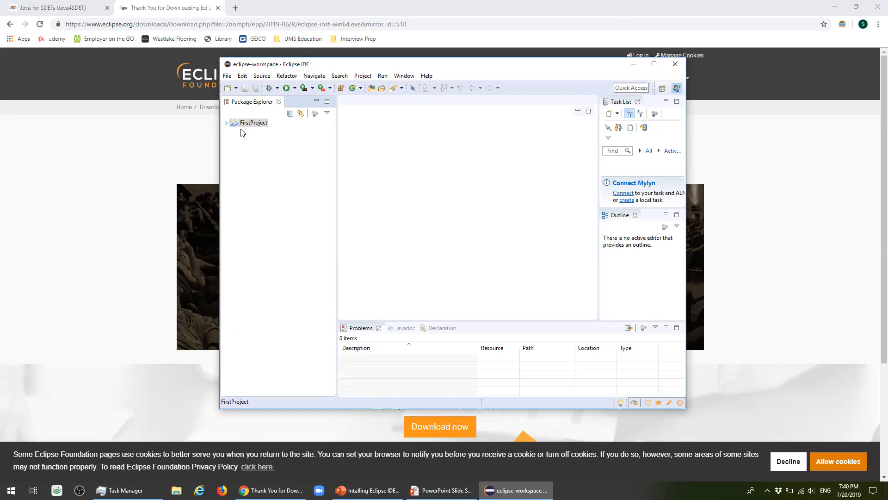
# Step: Maximize the IDE window, expand FirstProject, and examine the contents of its JRE System Library before collapsing the library again
pyautogui.click(653, 64)
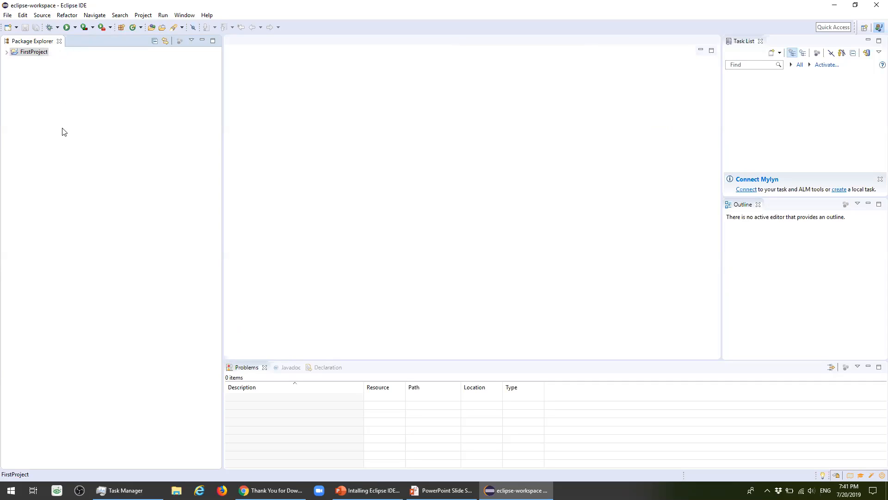
pyautogui.click(6, 53)
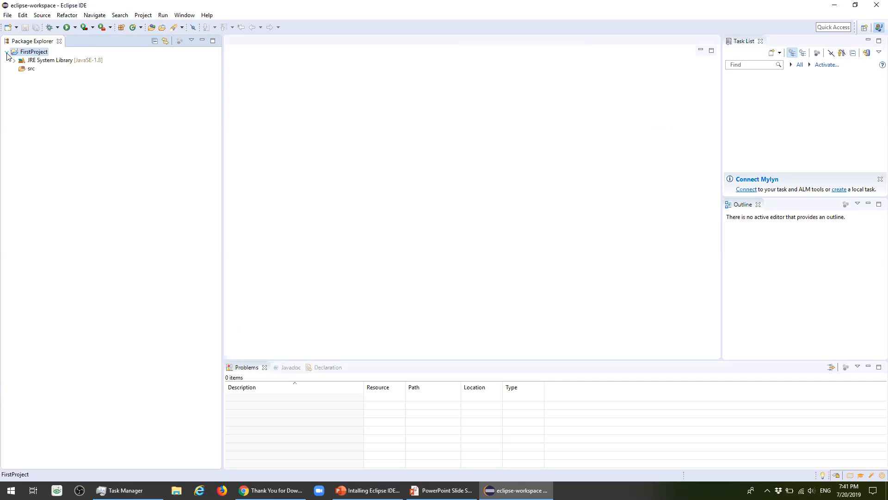
pyautogui.click(56, 61)
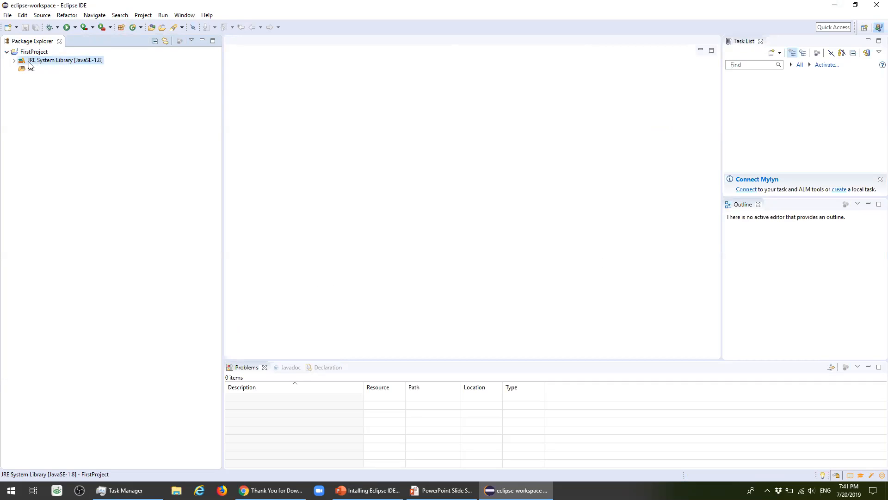
pyautogui.doubleClick(20, 63)
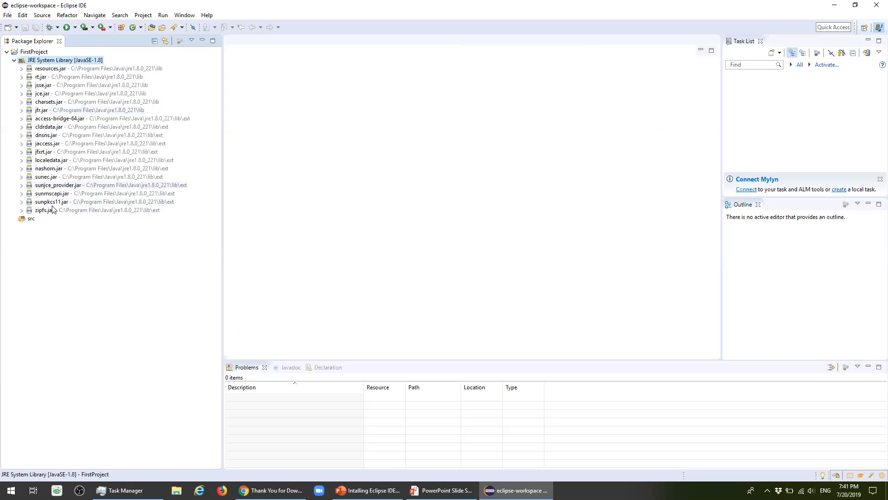
pyautogui.click(15, 60)
# Step: Create a new Java package named intallation in the src folder of FirstProject
pyautogui.click(28, 70)
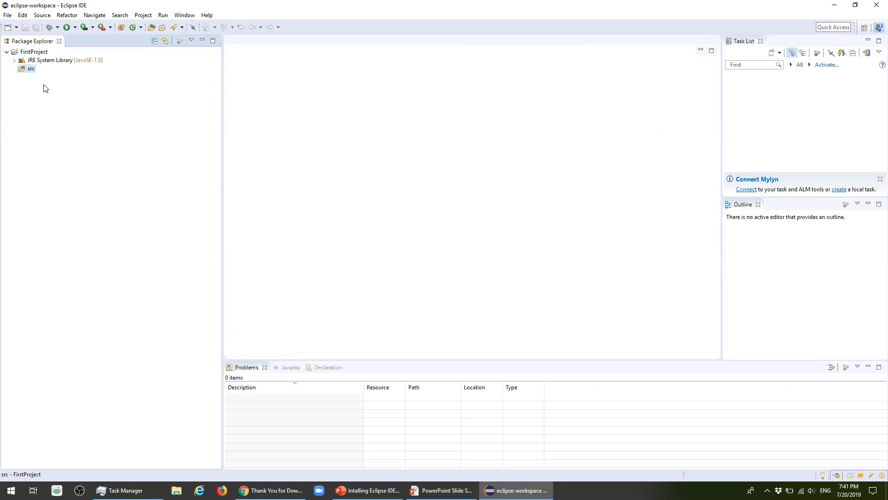
pyautogui.rightClick(25, 70)
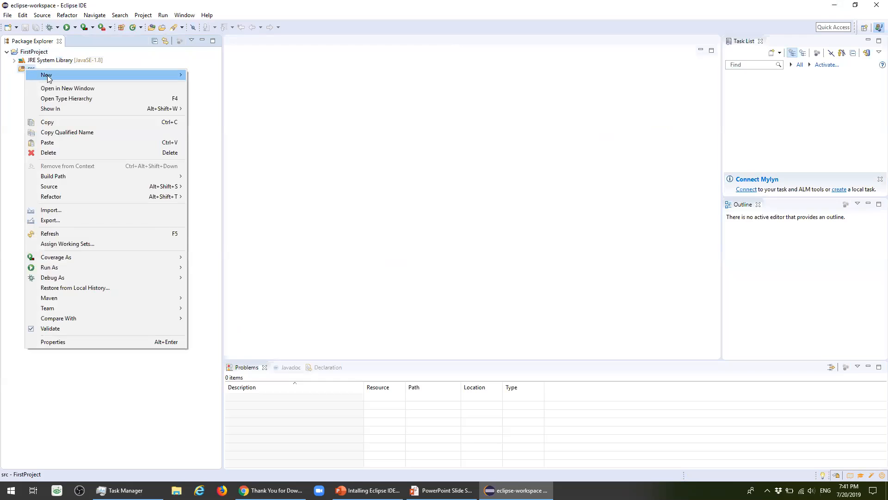
pyautogui.moveTo(99, 77)
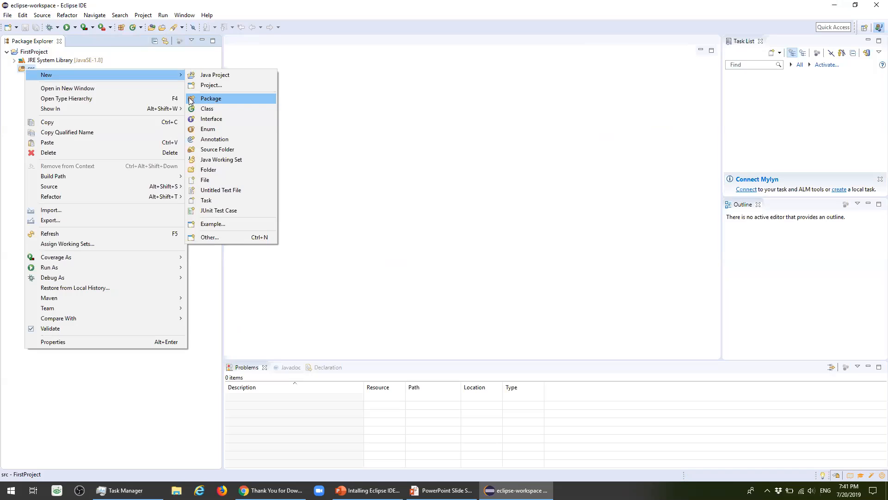
pyautogui.click(229, 100)
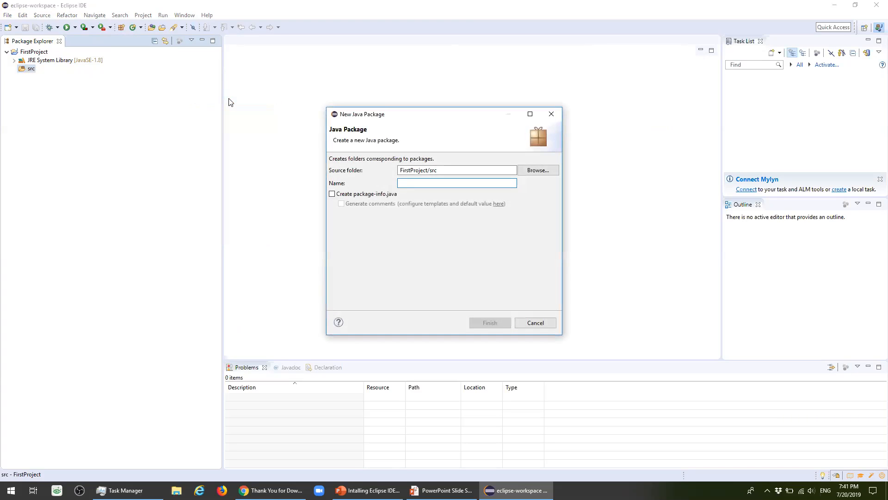
pyautogui.write('intallation')
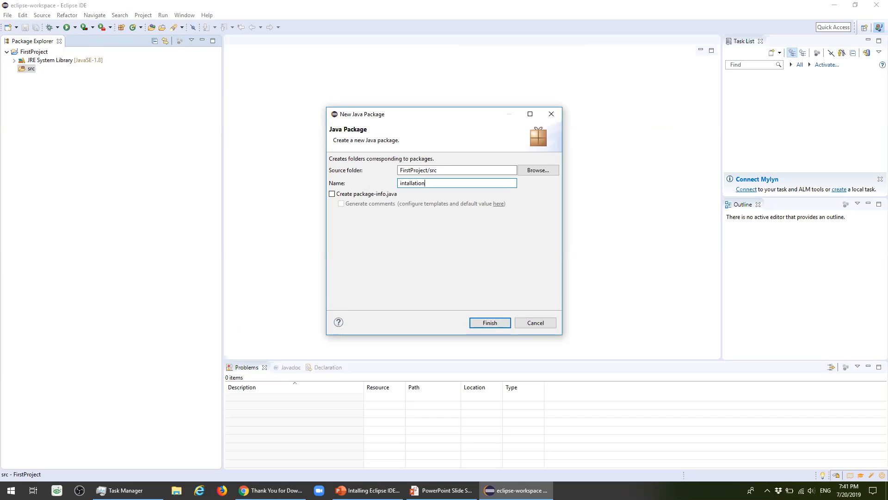
pyautogui.click(486, 323)
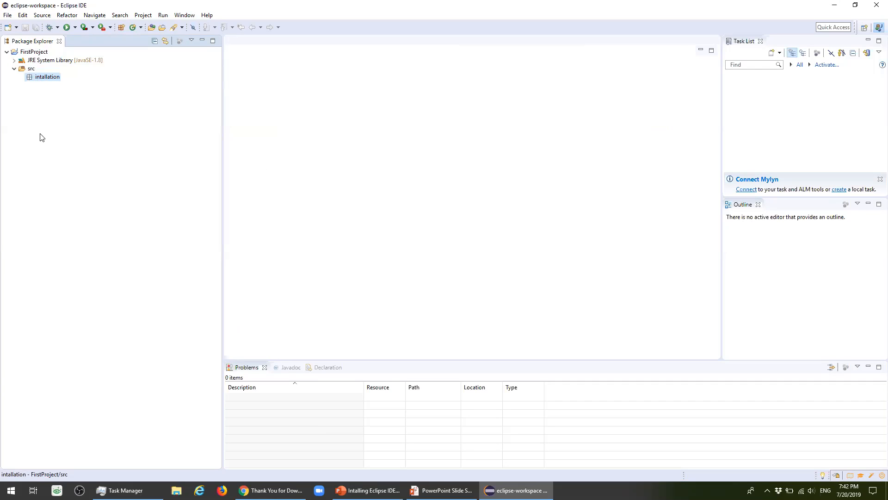
# Step: Create a public Java class named InstallationDemo in the intallation package without a main method stub, and place the cursor inside its body
pyautogui.rightClick(46, 79)
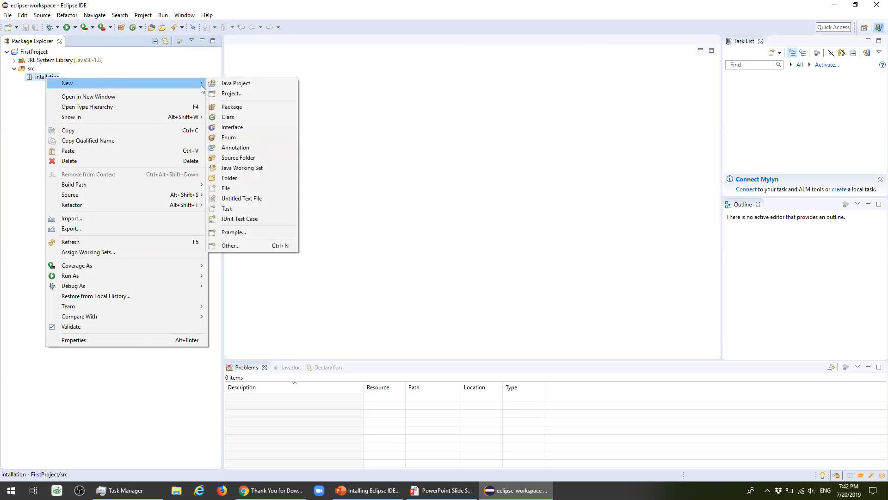
pyautogui.click(245, 118)
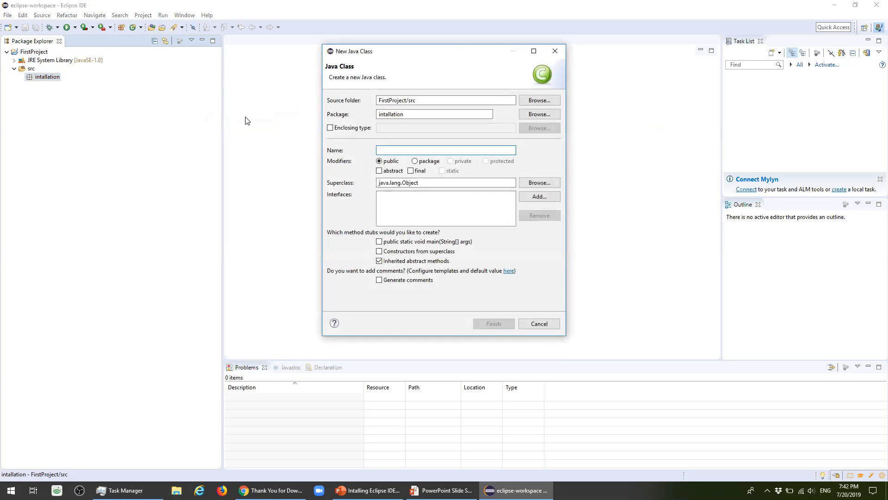
pyautogui.write('InstallationDemo')
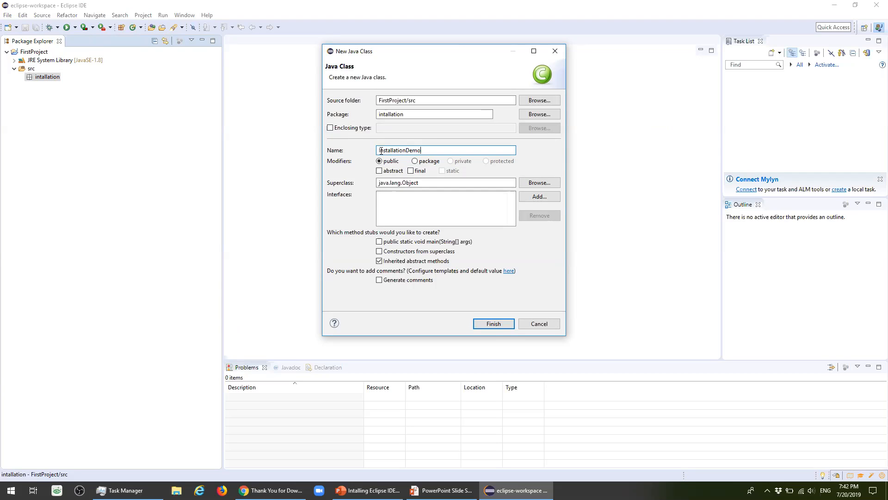
pyautogui.moveTo(384, 151); pyautogui.dragTo(430, 151)
pyautogui.click(430, 152)
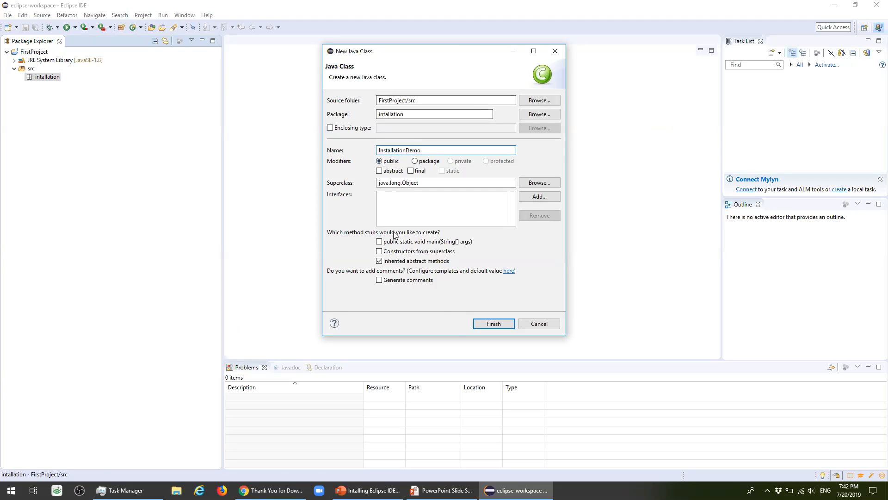
pyautogui.click(493, 325)
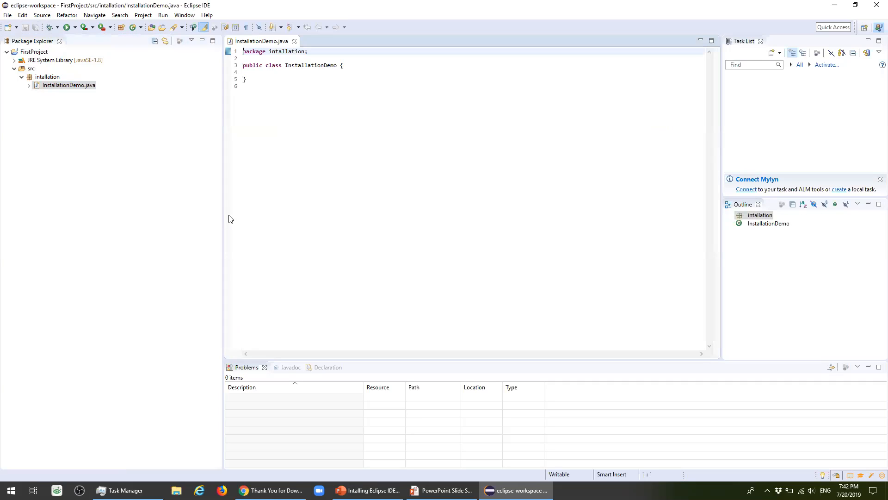
pyautogui.click(317, 73)
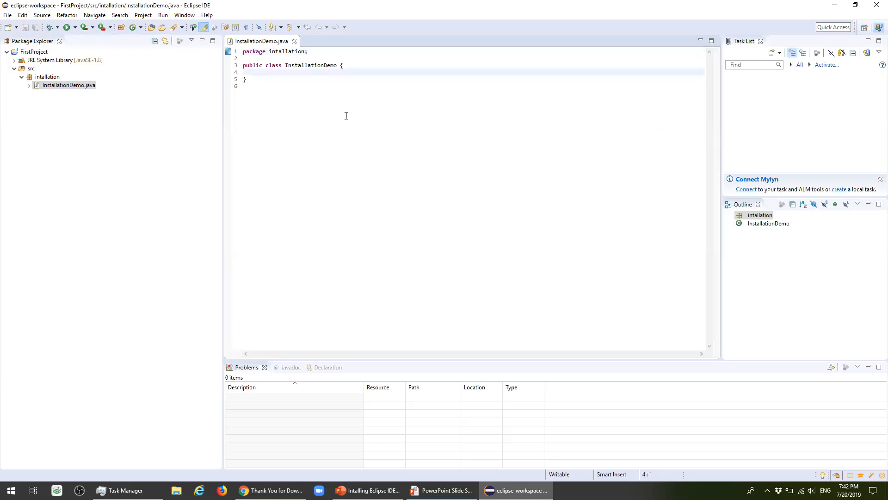